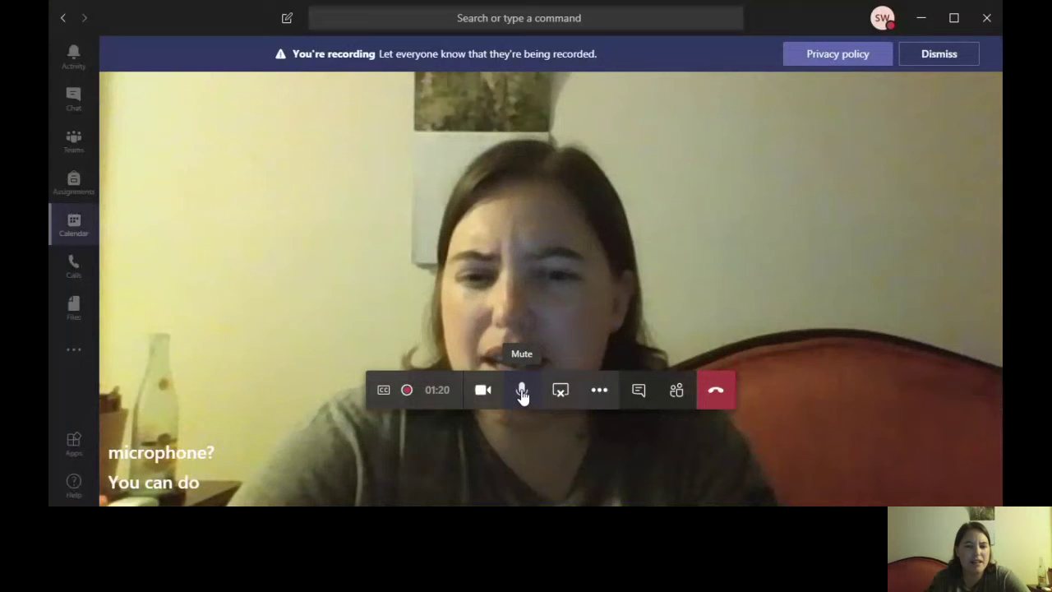
# Mute and unmute the microphone twice, leaving it on, and show the More actions menu
pyautogui.click(522, 393)
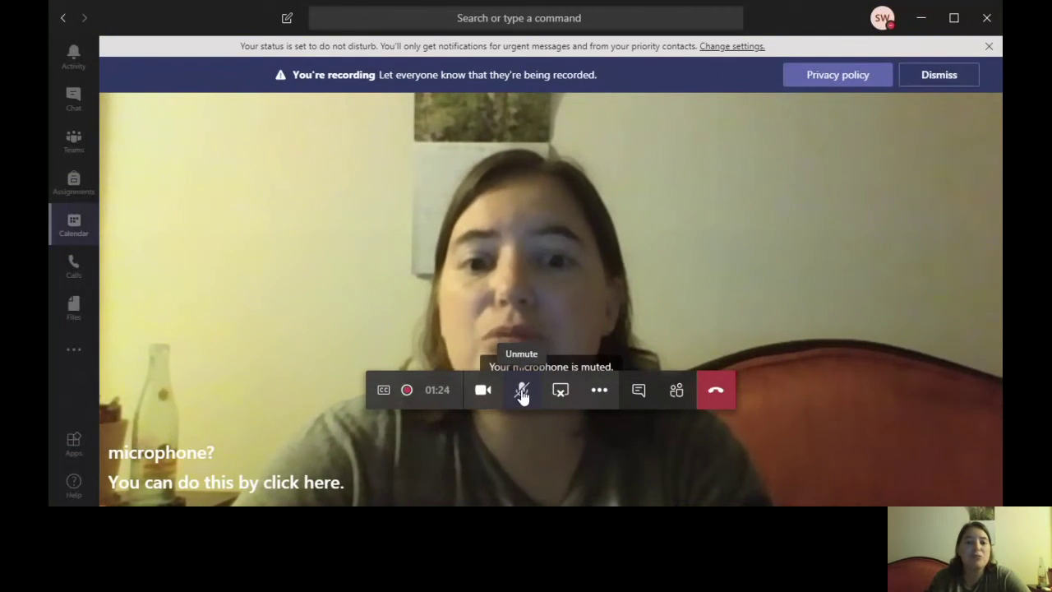
pyautogui.click(522, 393)
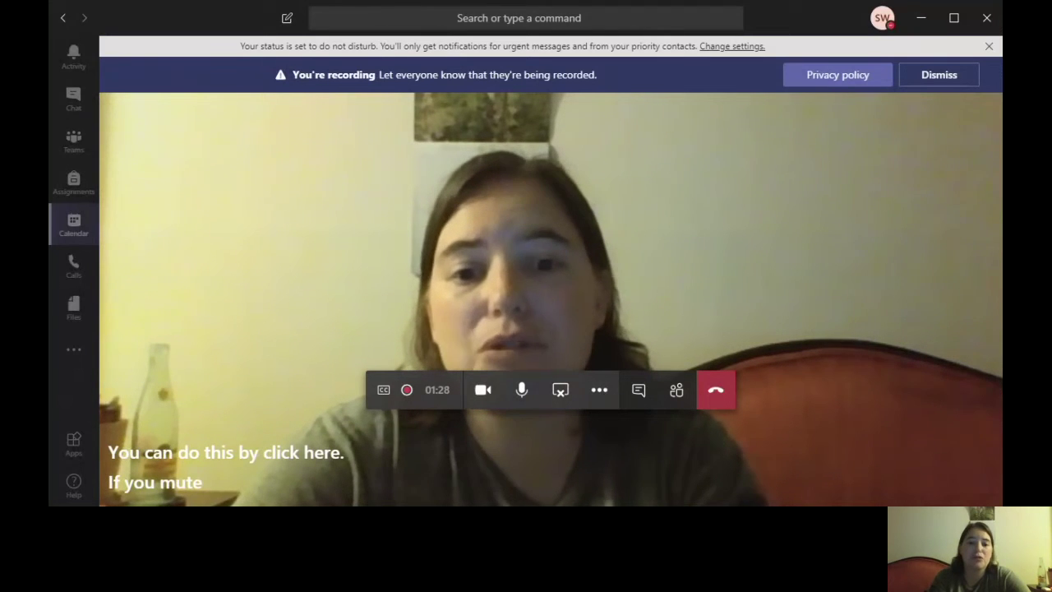
pyautogui.click(523, 391)
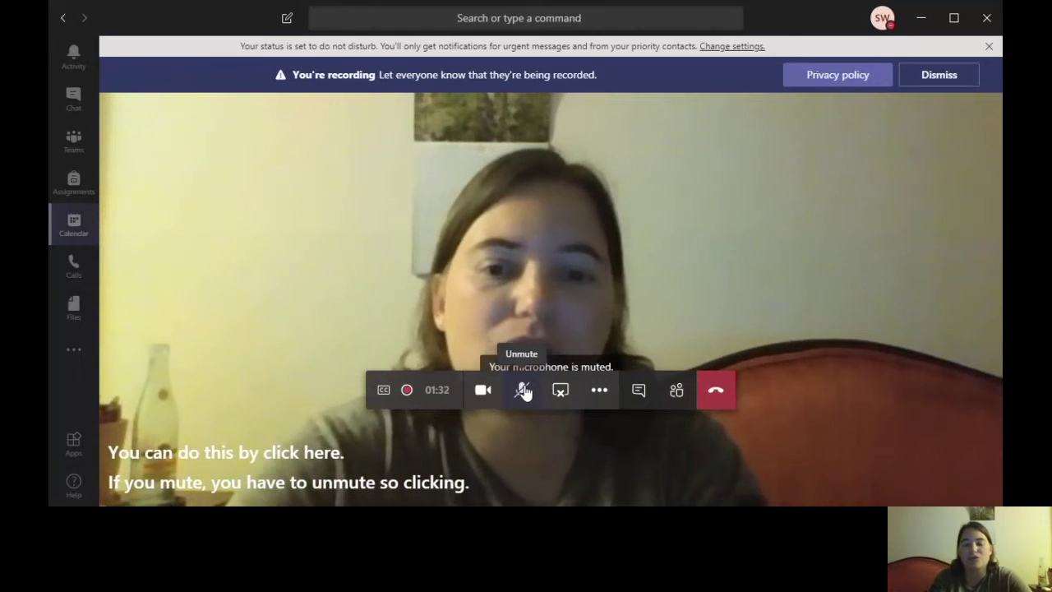
pyautogui.click(523, 391)
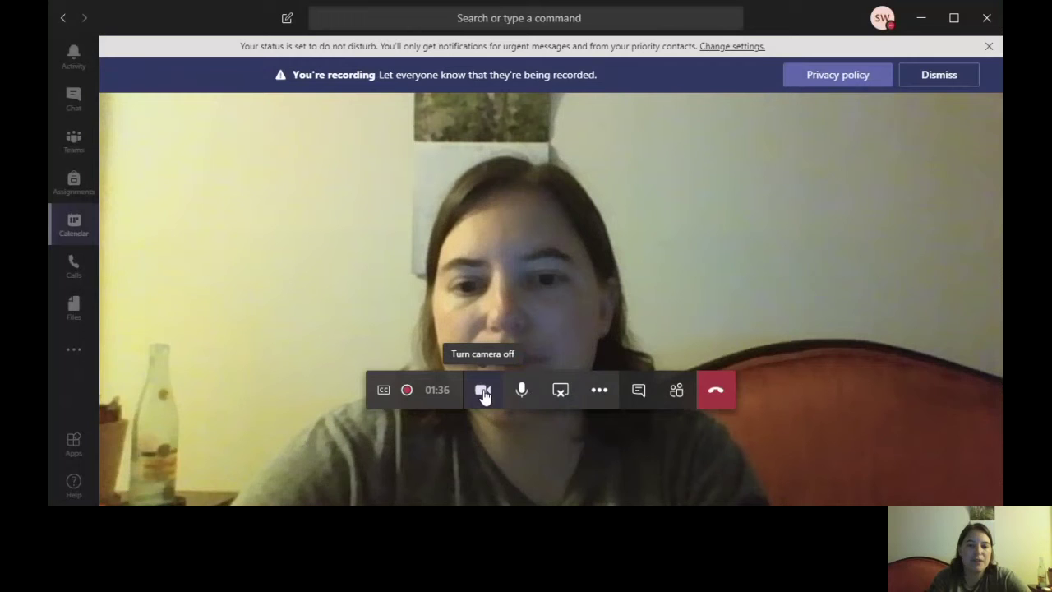
pyautogui.click(597, 399)
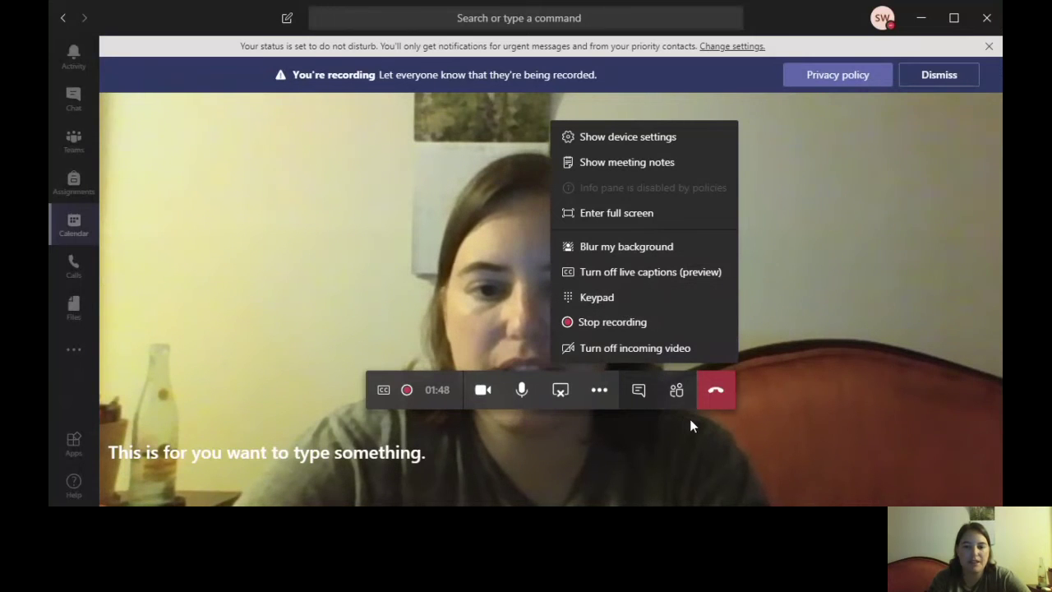
# Show the meeting participants list, then open the meeting chat beside the video
pyautogui.click(679, 394)
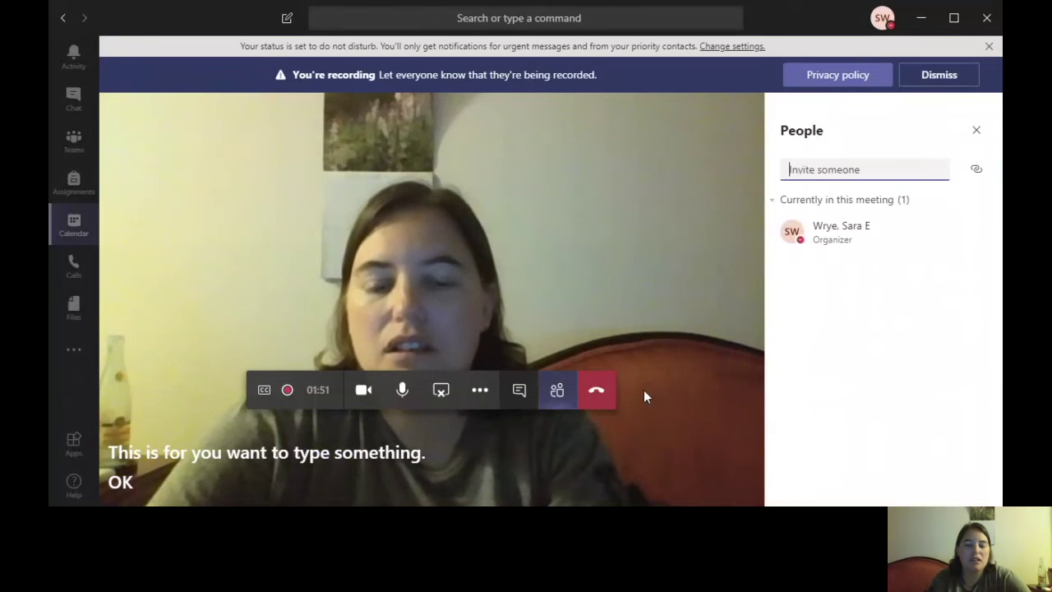
pyautogui.click(519, 392)
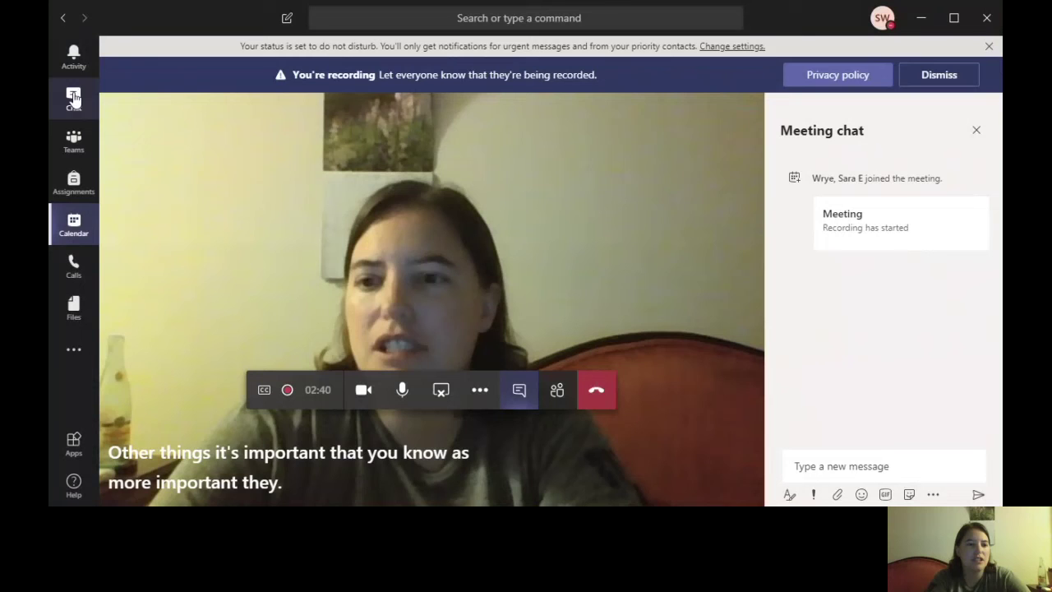
# Go to the E3 team's General channel and open its Class Notebook tab
pyautogui.click(88, 155)
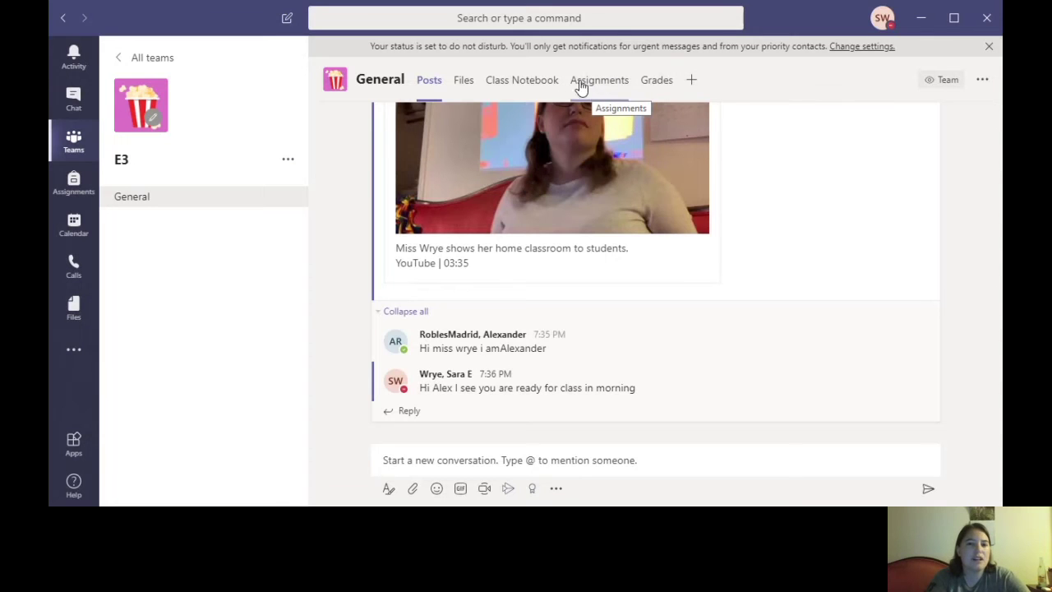
pyautogui.click(516, 83)
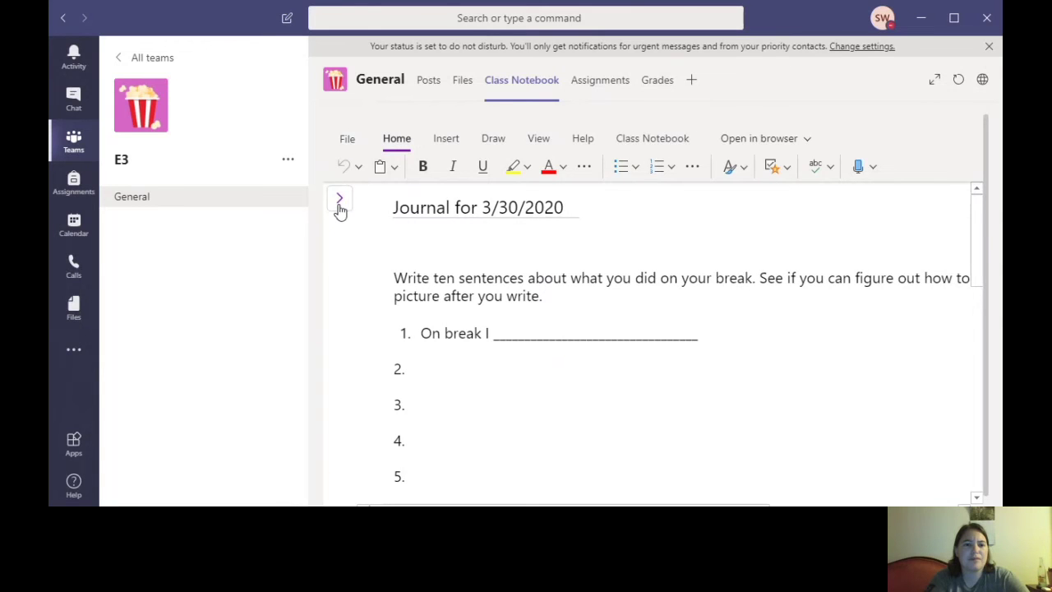
# Expand the notebook navigation and a student's section, then open that student's Journal section
pyautogui.click(340, 201)
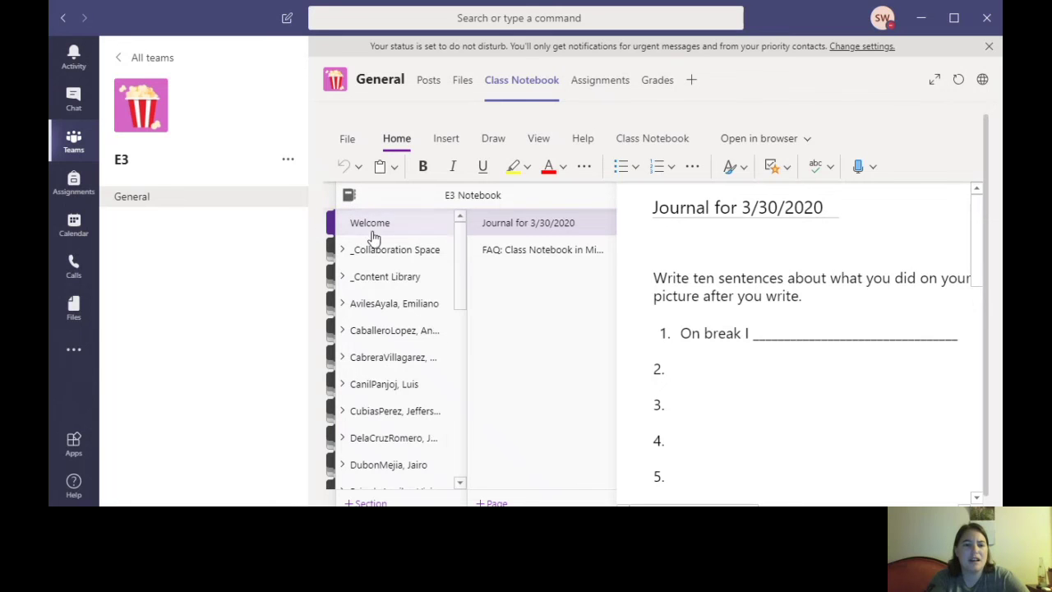
pyautogui.click(398, 337)
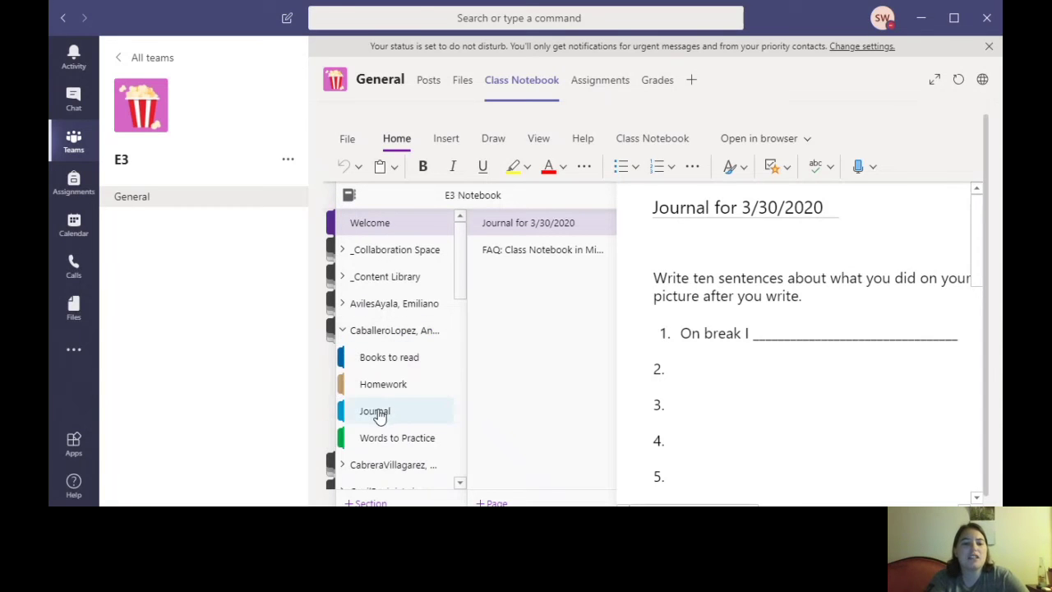
pyautogui.click(379, 416)
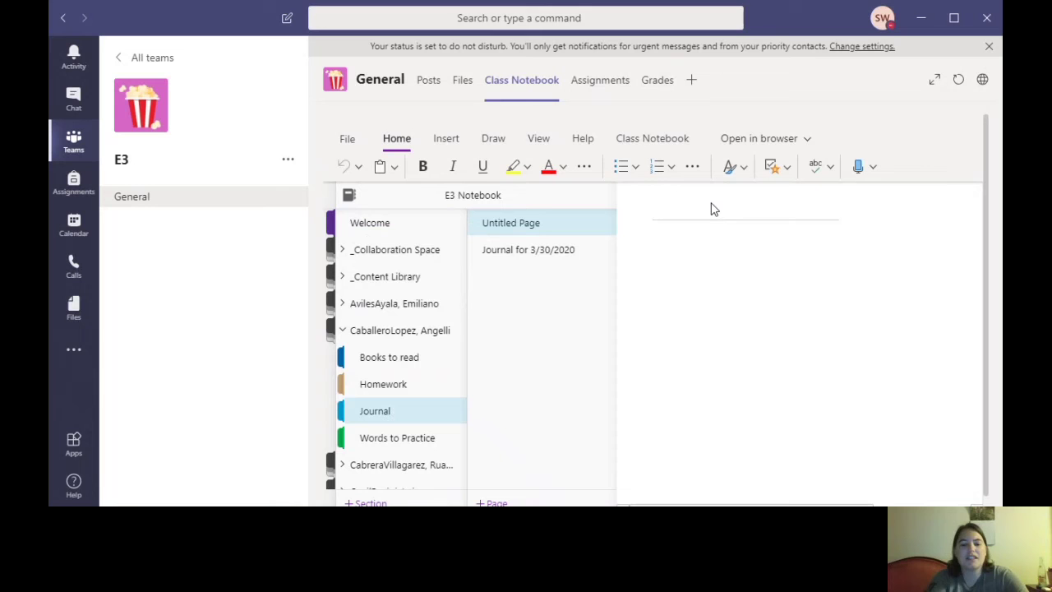
# Title the page 'Yesterday I go to park.', add 'Yesterday I eat pizza.', then open Assignments
pyautogui.write('ksdfisndf')
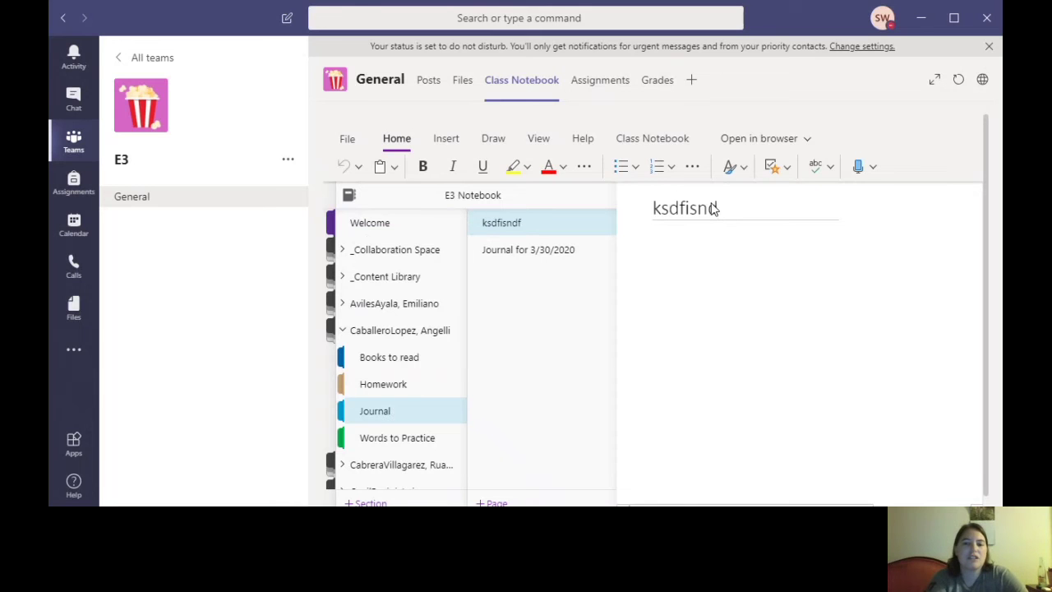
pyautogui.press('BackSpace')
pyautogui.press('BackSpace')
pyautogui.press('BackSpace')
pyautogui.press('BackSpace')
pyautogui.press('BackSpace')
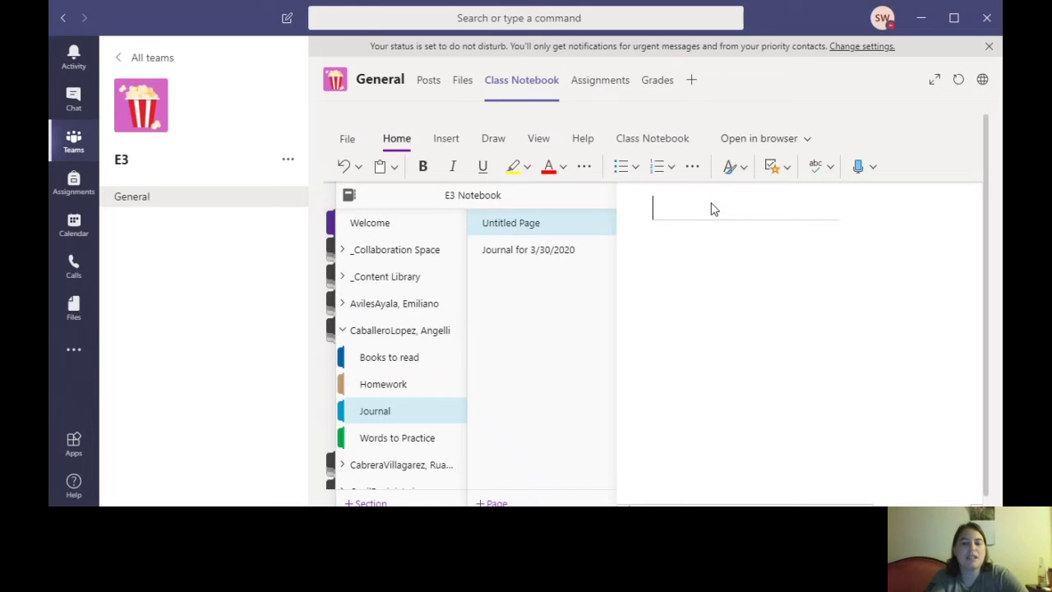
pyautogui.write('Ye')
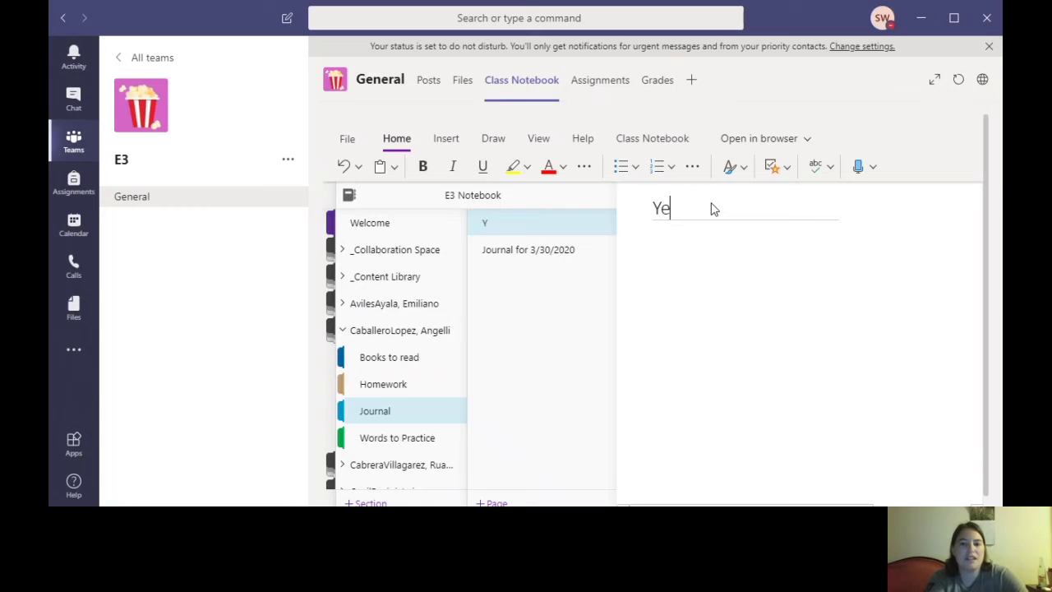
pyautogui.write('sterday ')
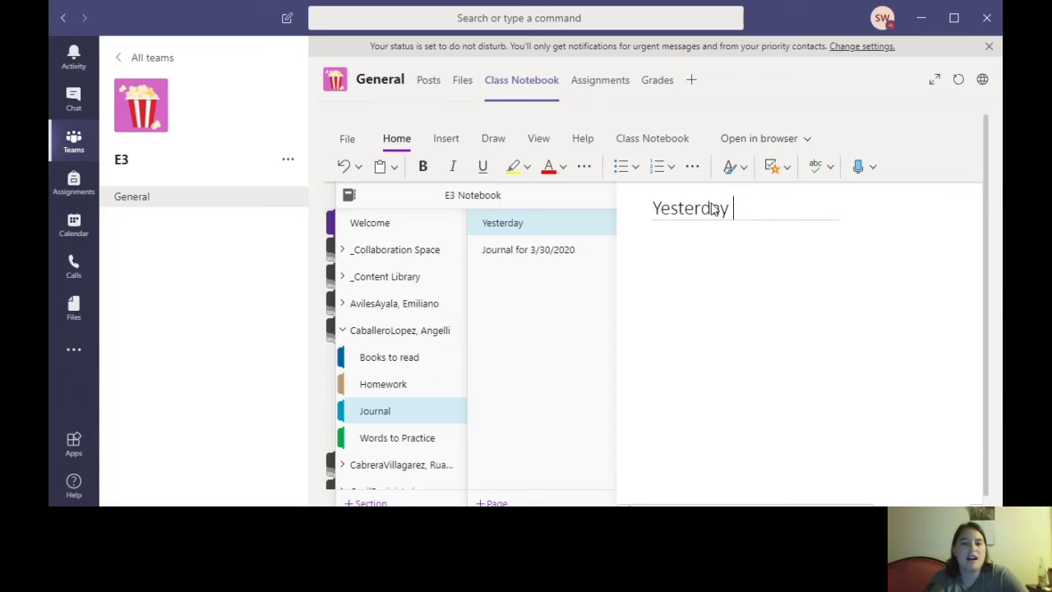
pyautogui.write('go t o')
pyautogui.press('BackSpace')
pyautogui.press('BackSpace')
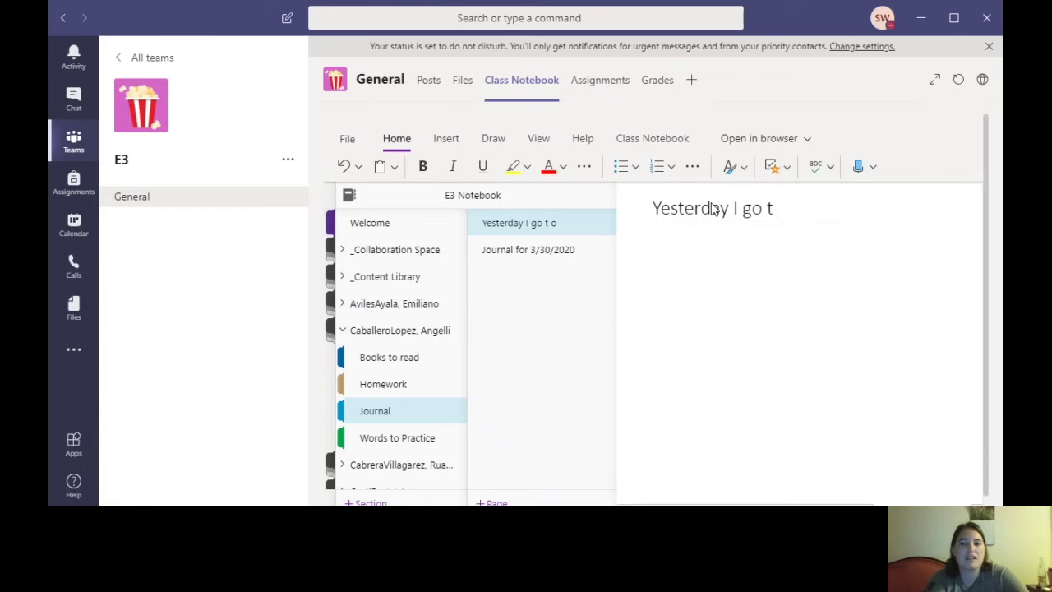
pyautogui.write('o park.')
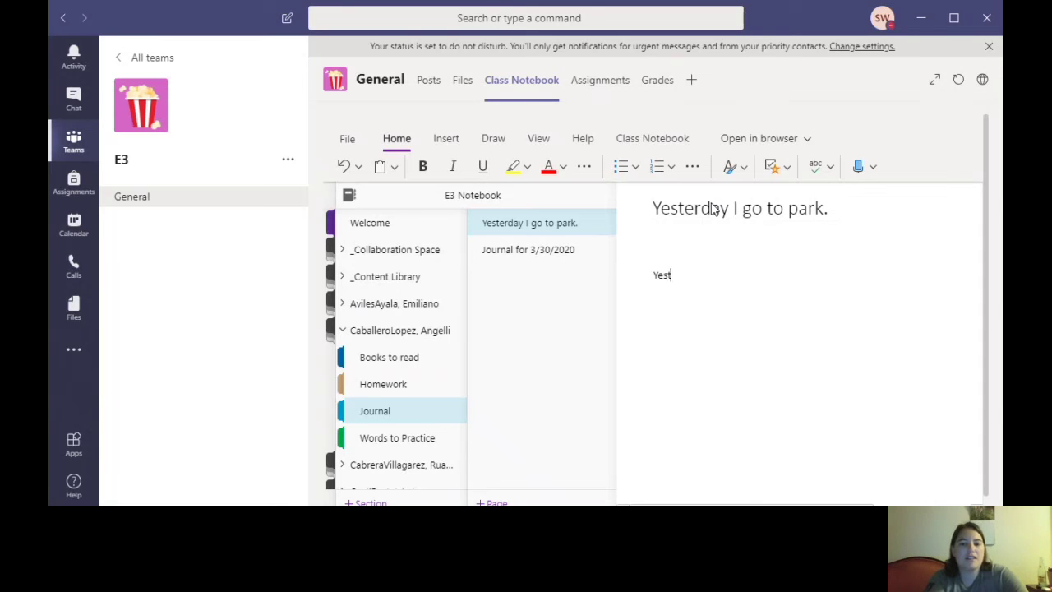
pyautogui.write('day I eat pizza.')
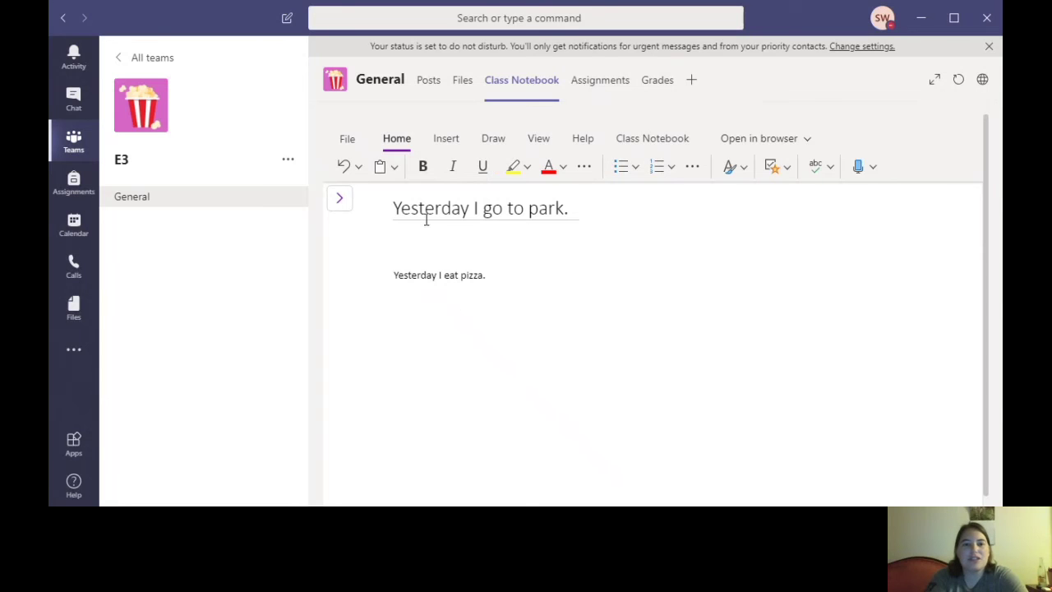
pyautogui.click(594, 89)
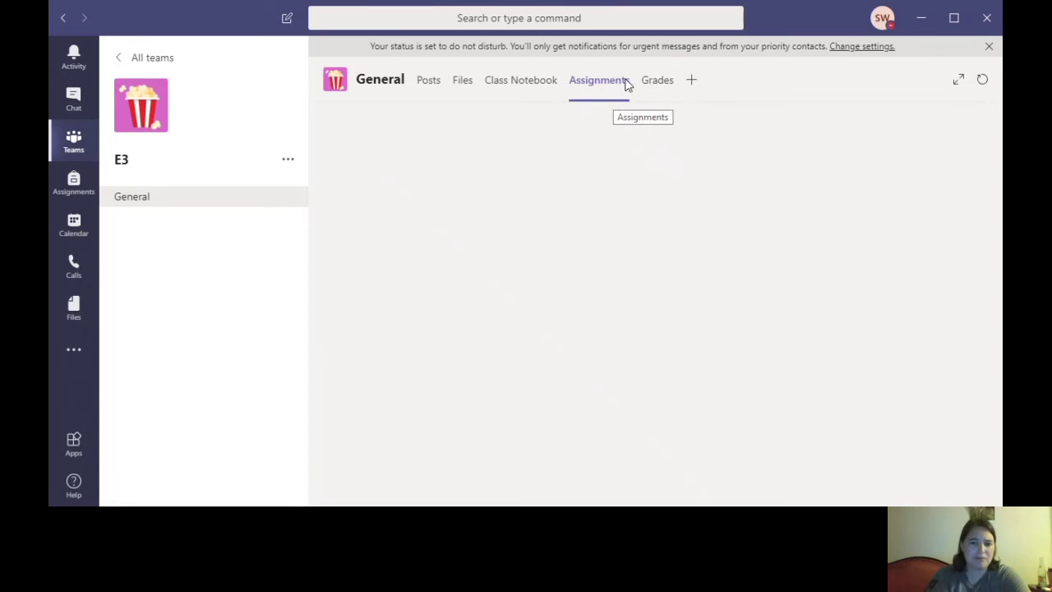
# View the assigned Journal for 3.31 due April 3, 2020, then return to the channel Posts
pyautogui.click(618, 92)
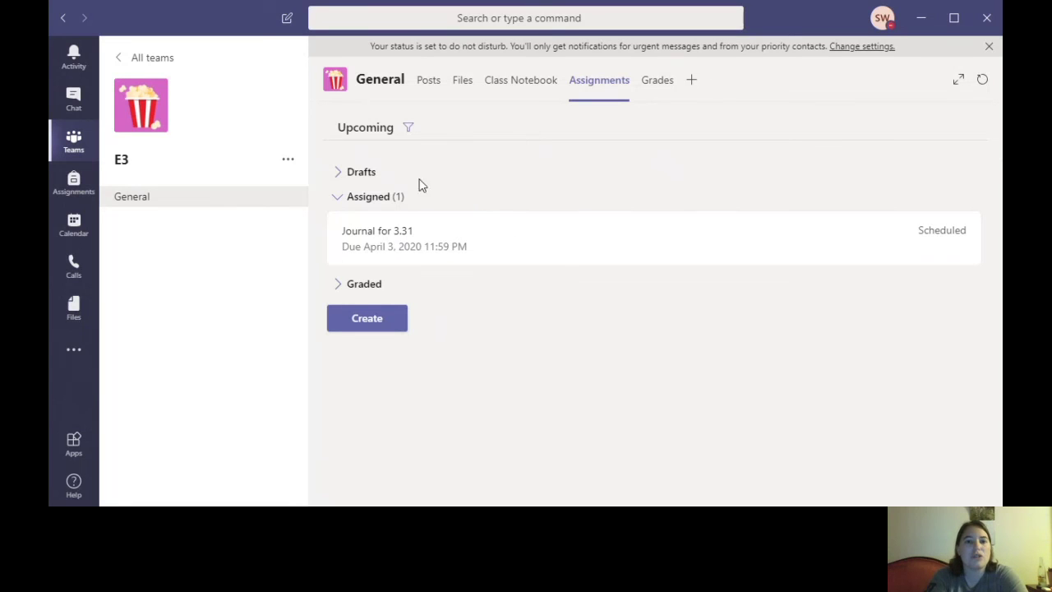
pyautogui.click(430, 85)
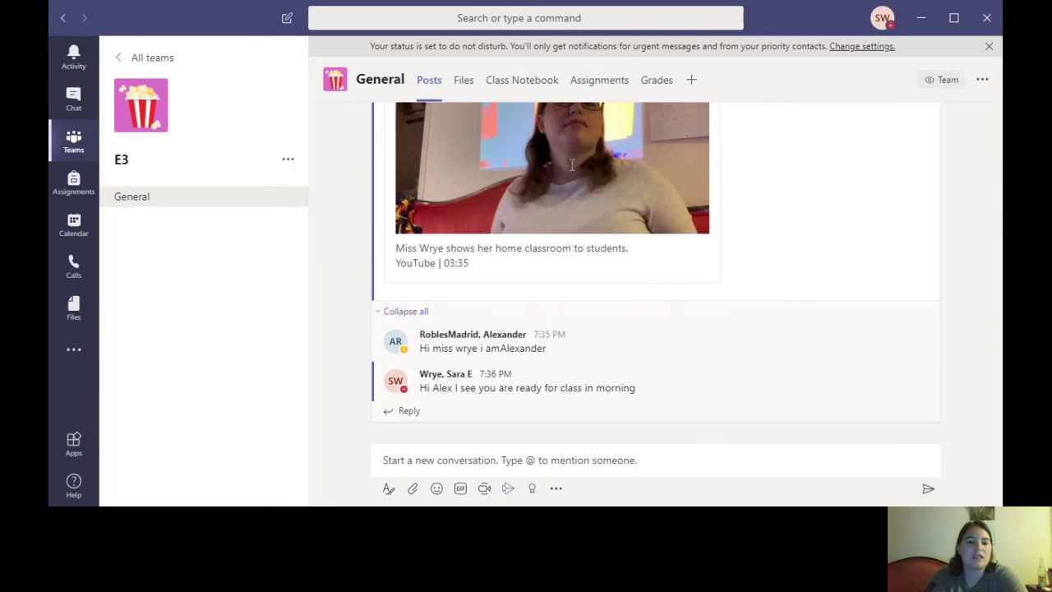
pyautogui.click(522, 463)
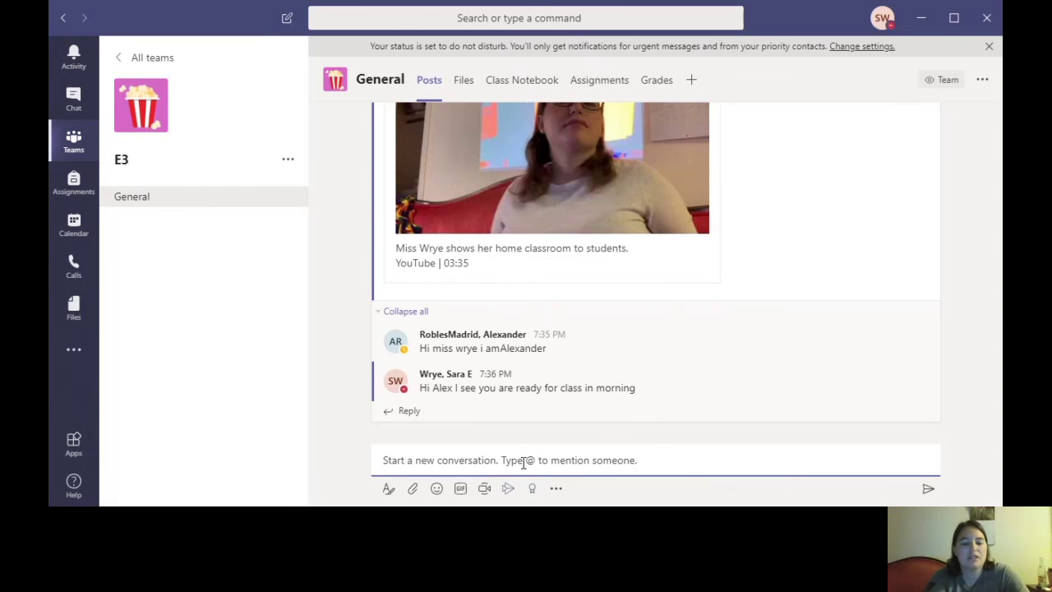
pyautogui.write('Hello @')
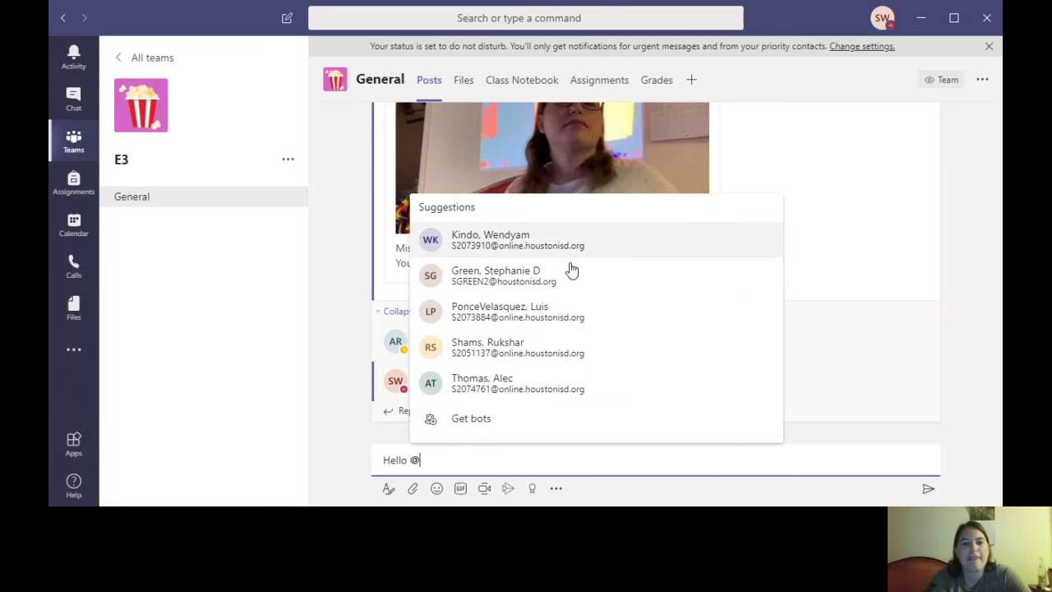
pyautogui.click(437, 461)
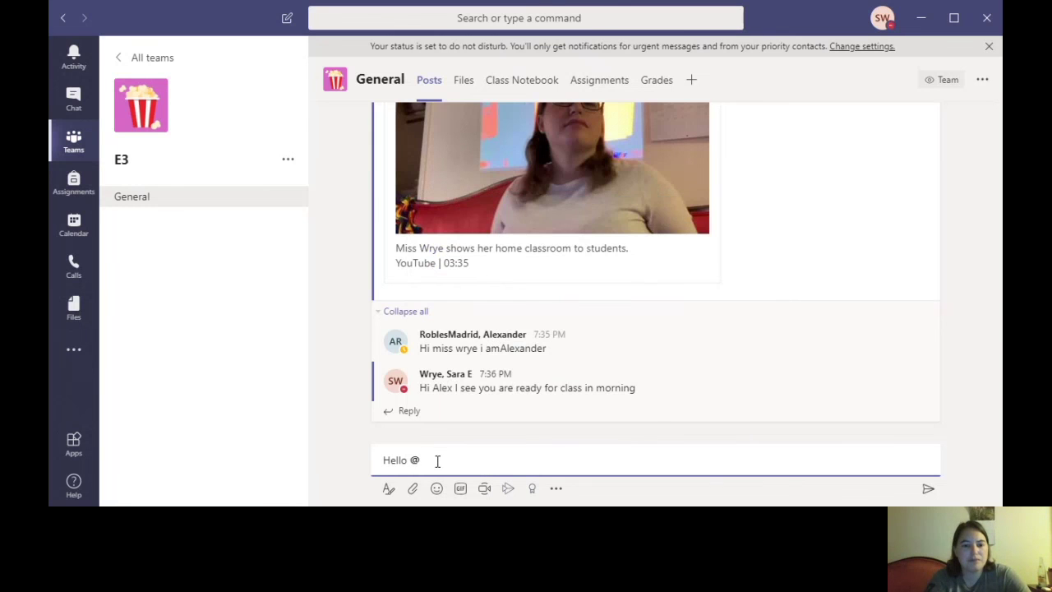
pyautogui.press('BackSpace')
pyautogui.press('BackSpace')
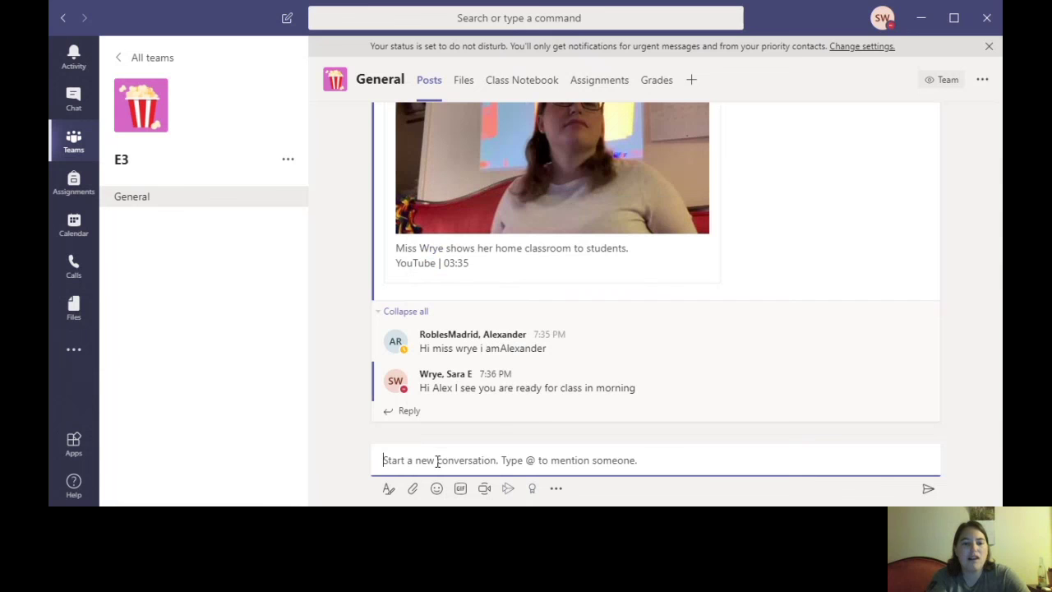